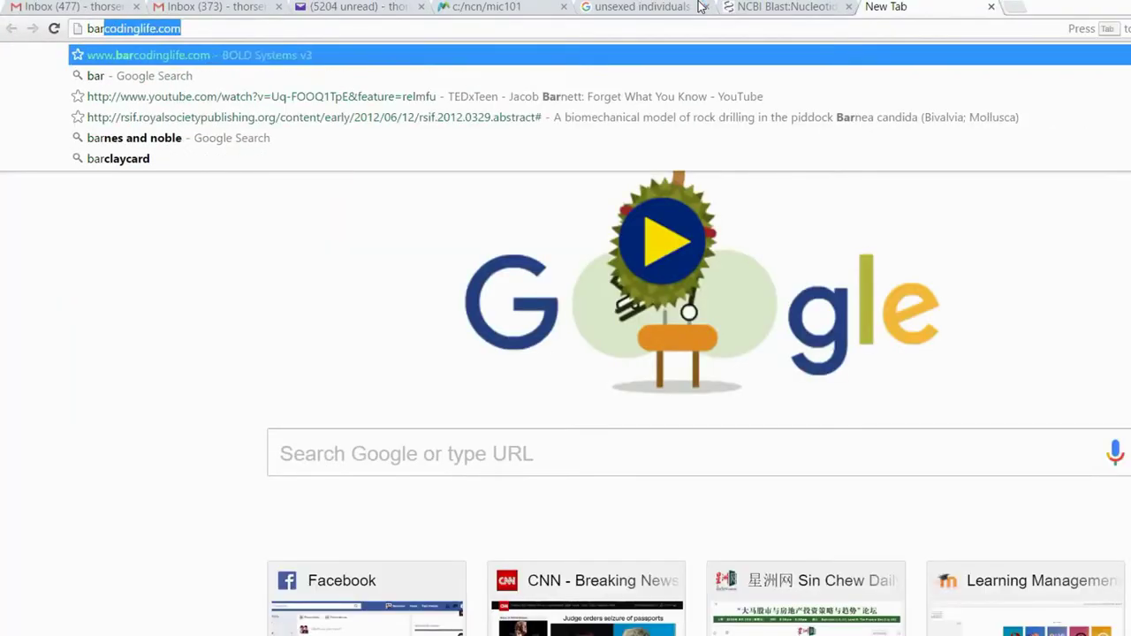
pyautogui.press('Return')
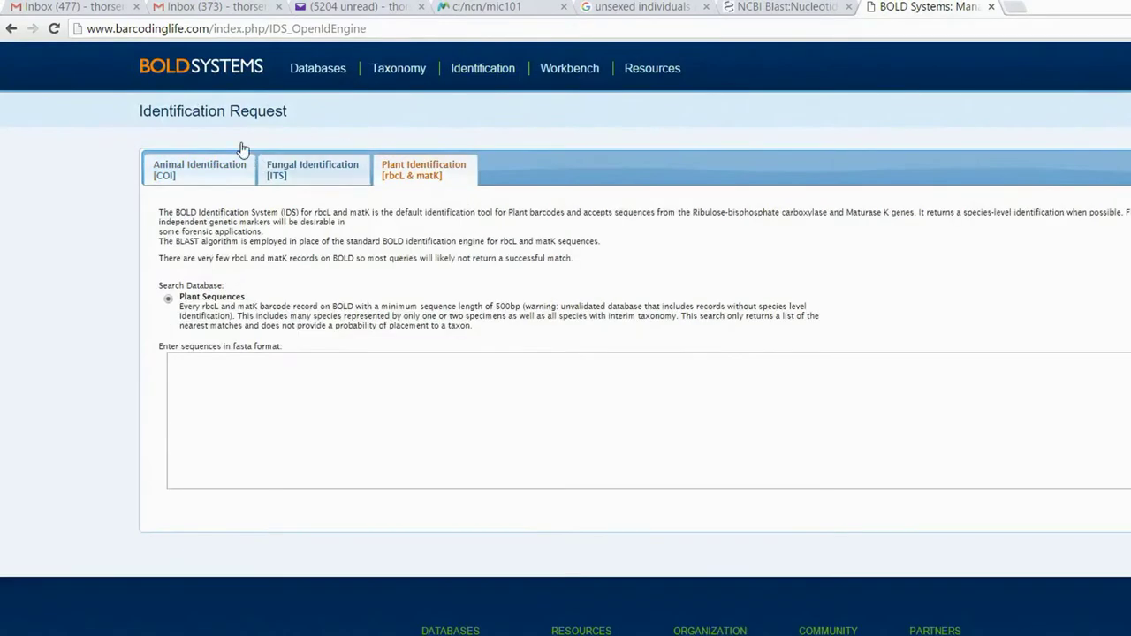
pyautogui.hotkey('ctrl', 'v')
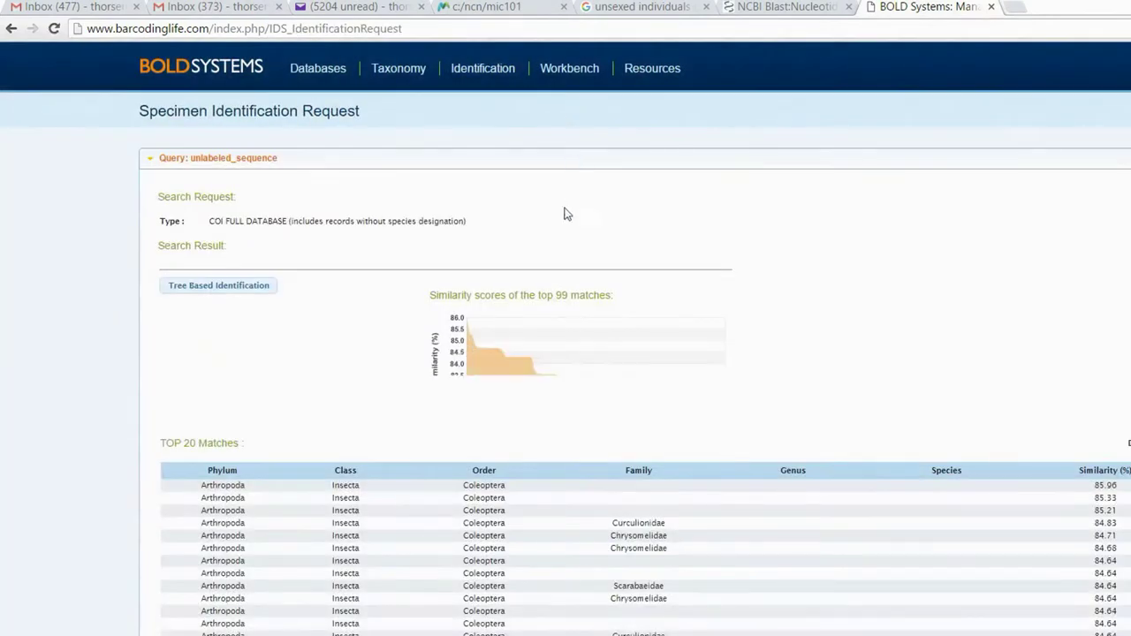
# Review the similarity scores and top 20 matches, and open the public specimen record COLEO188-10
pyautogui.scroll(-1, 589, 487)
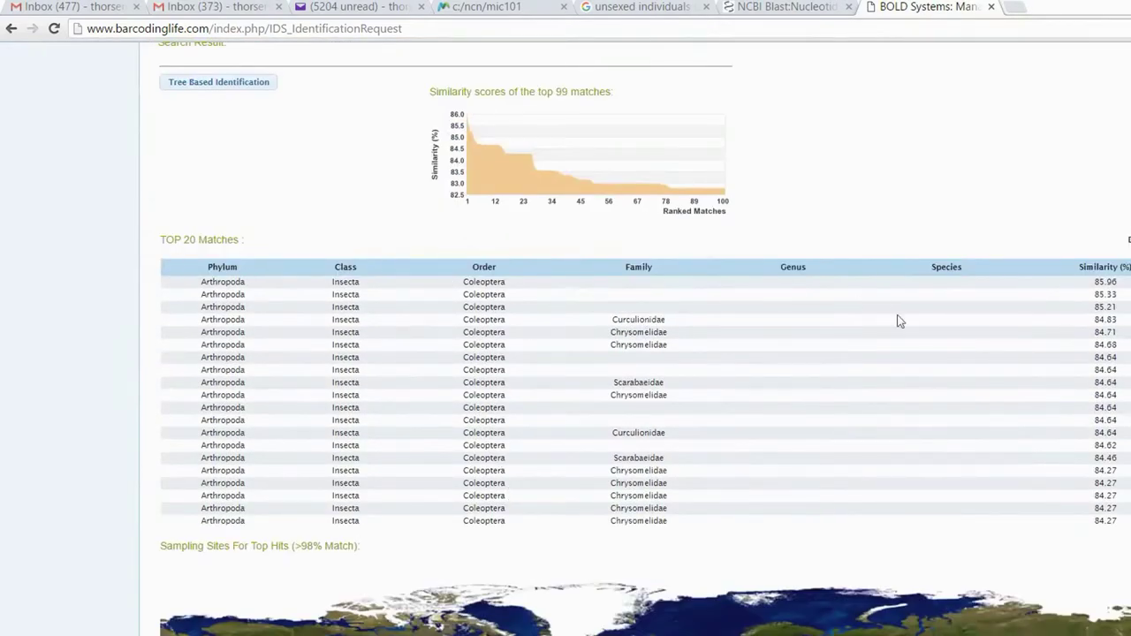
pyautogui.scroll(-2, 987, 232)
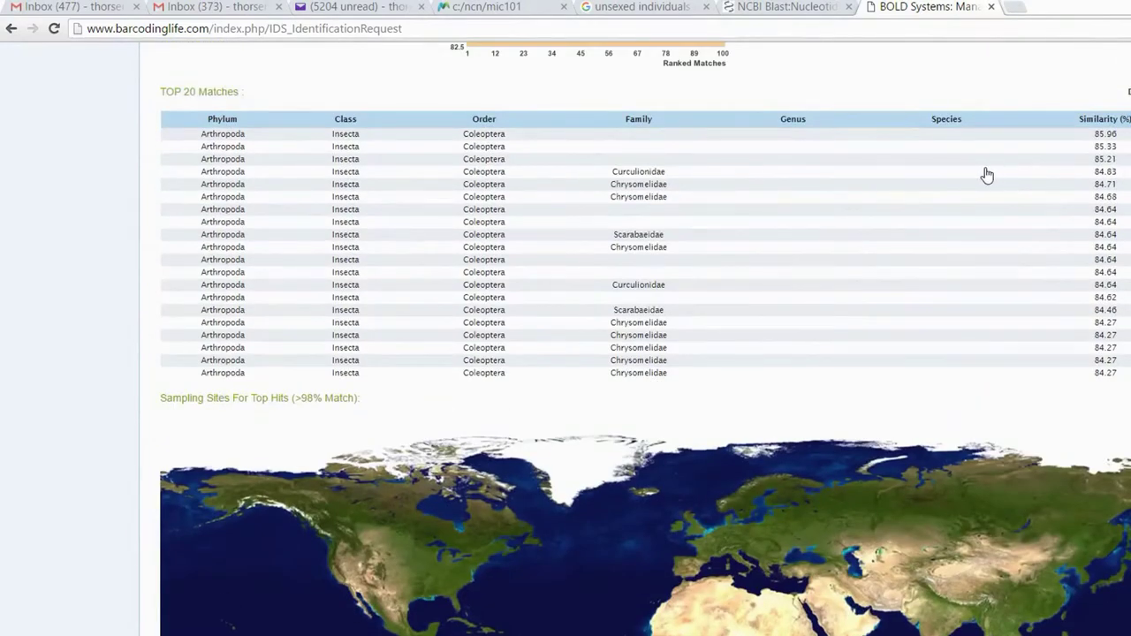
pyautogui.click(987, 175)
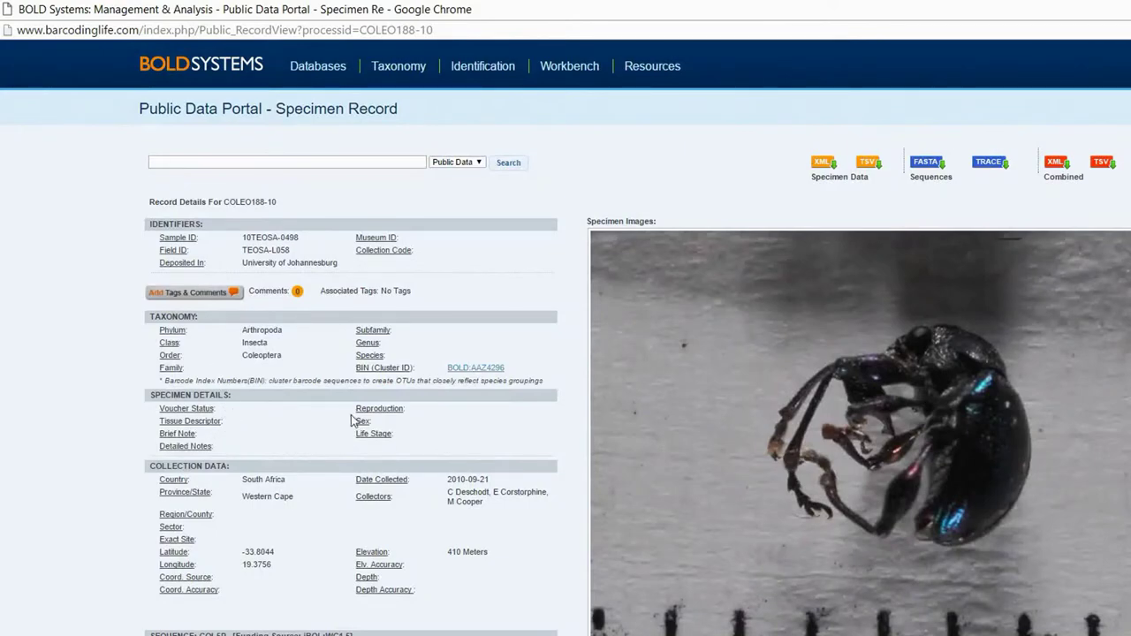
# Examine the specimen record's collection data, COI-5P sequence, illustrative barcode, trace files and collection site map
pyautogui.scroll(-3, 389, 442)
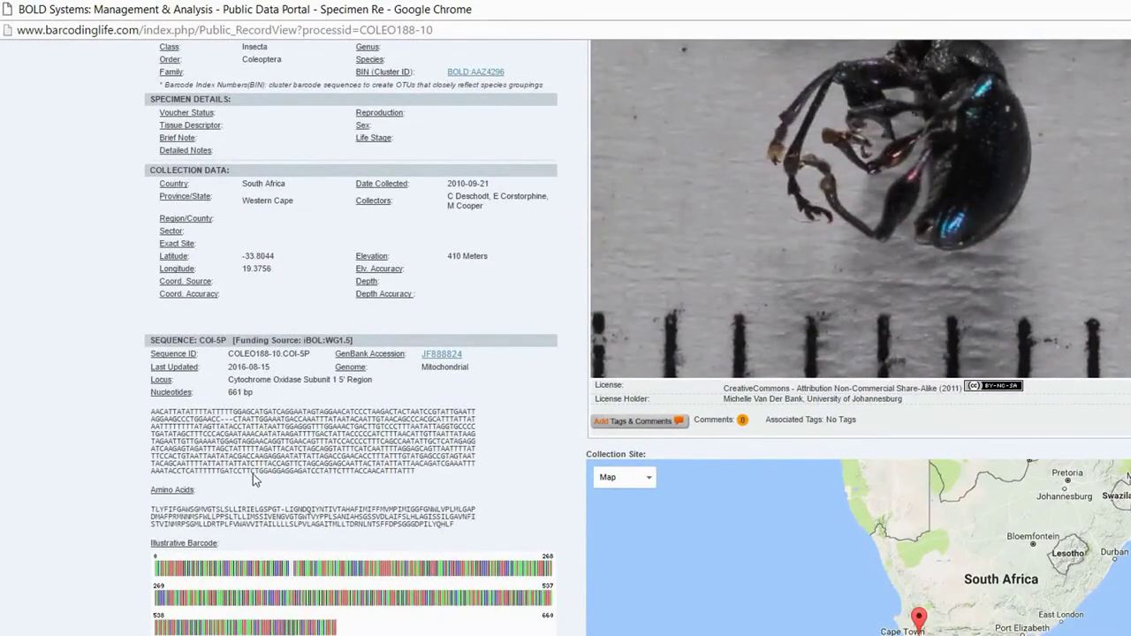
pyautogui.scroll(-3, 289, 480)
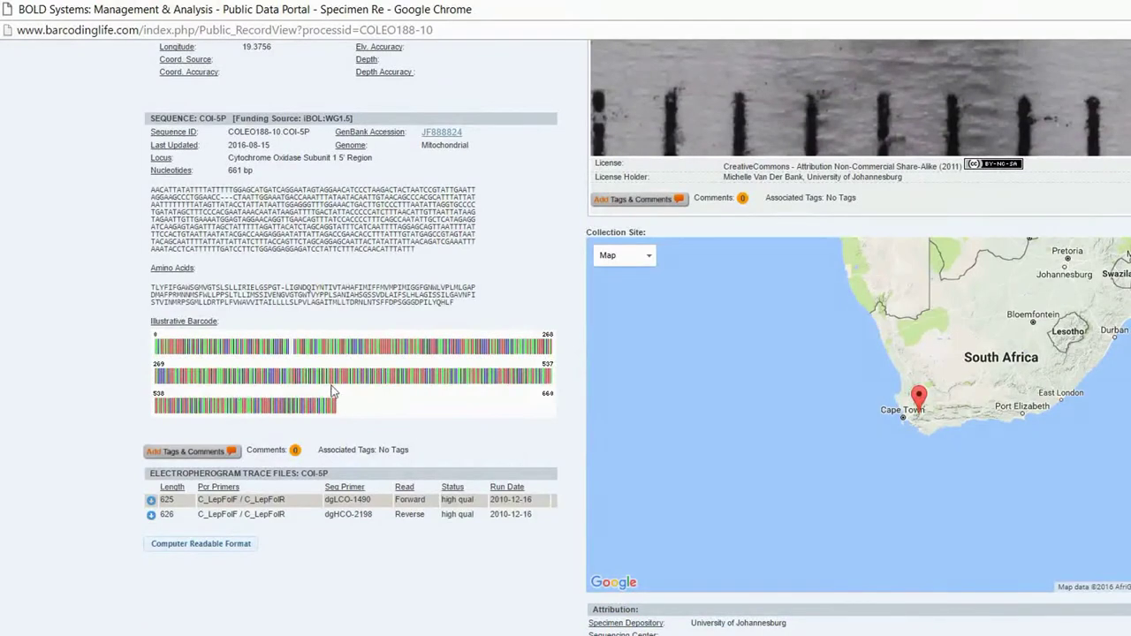
pyautogui.scroll(-2, 743, 343)
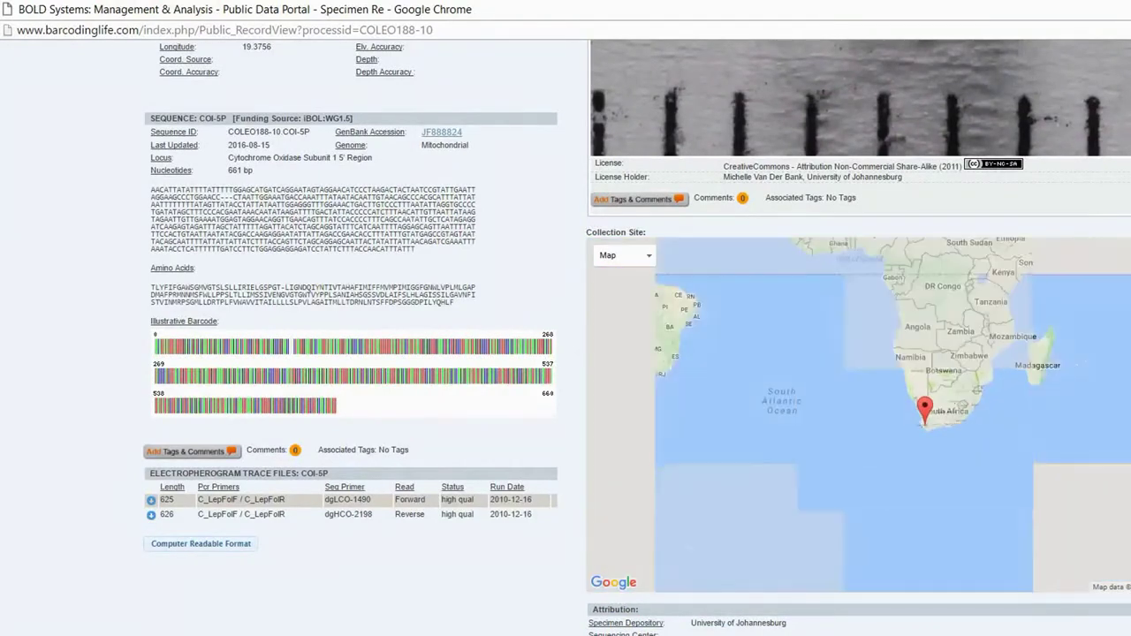
pyautogui.scroll(-1, 743, 343)
pyautogui.scroll(6, 743, 315)
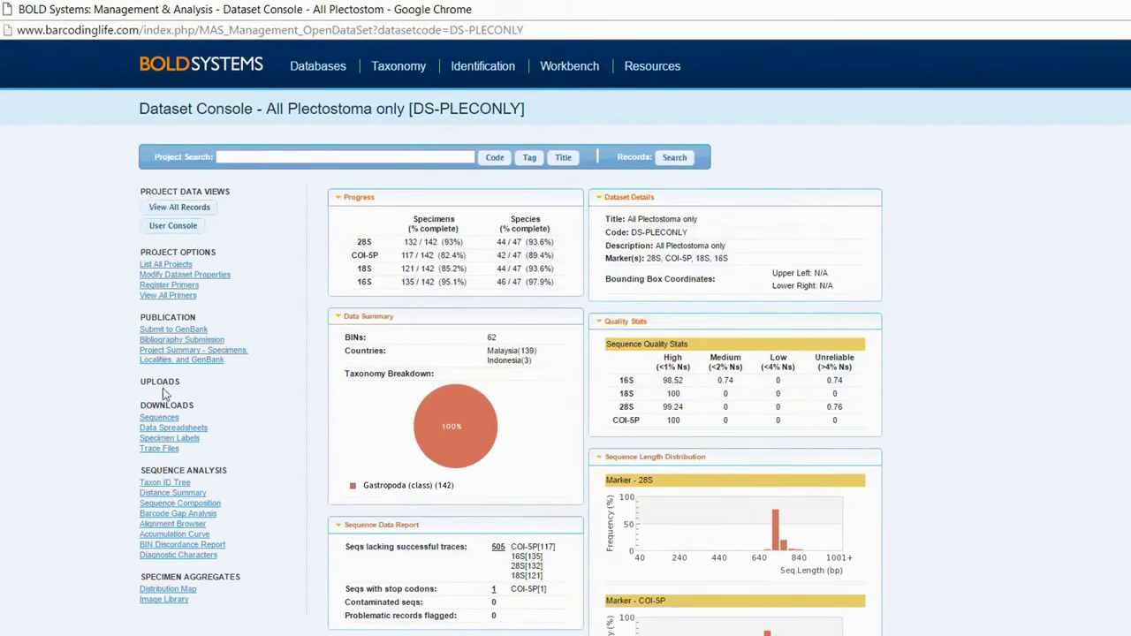
# Review the progress, specimen data, sequence quality and sequence length reports of the All Plectostoma only dataset
pyautogui.scroll(-5, 455, 384)
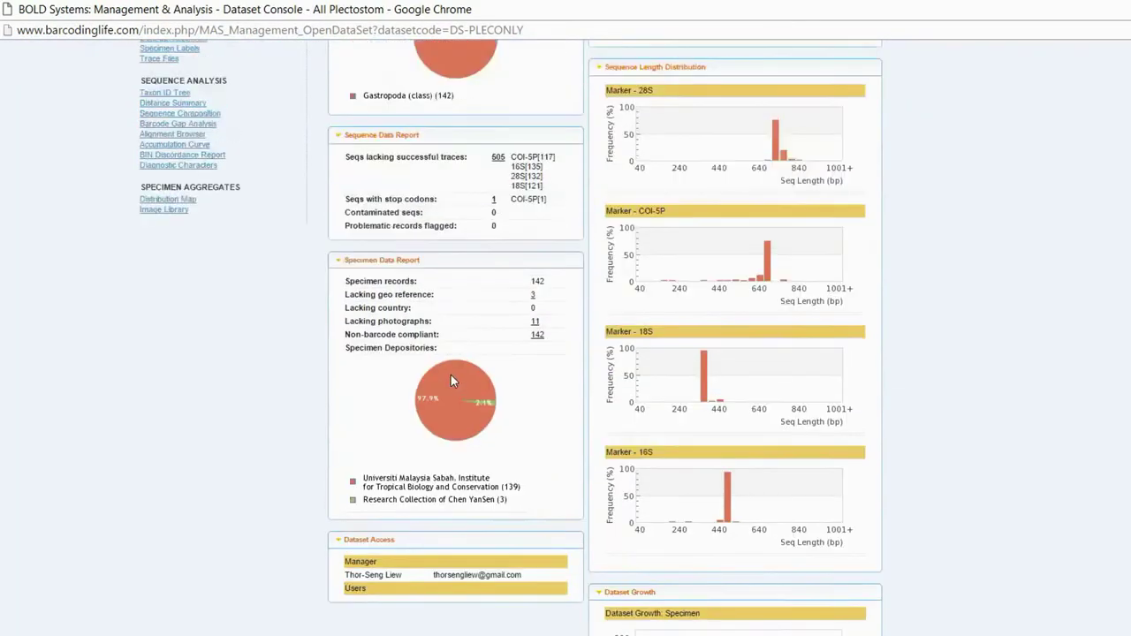
pyautogui.scroll(3, 450, 375)
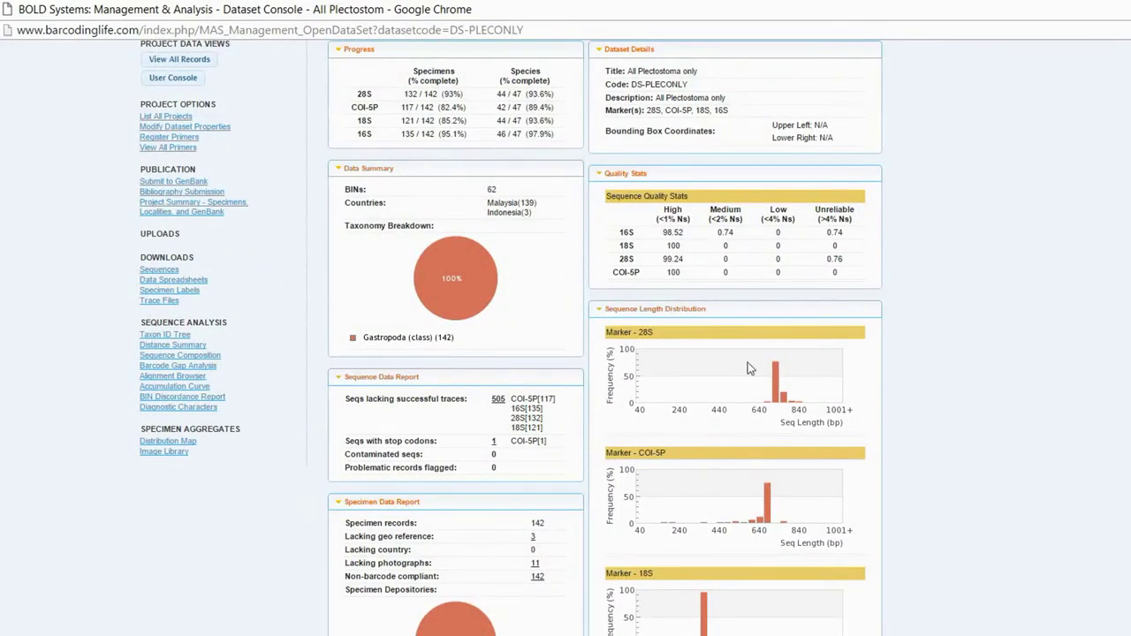
pyautogui.scroll(2, 777, 370)
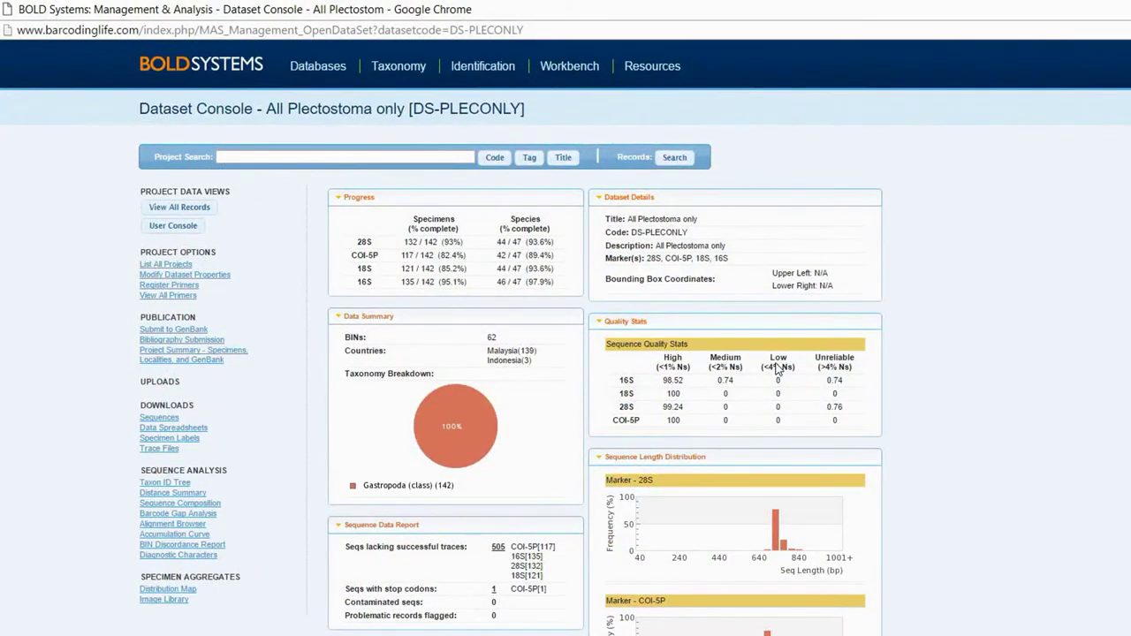
pyautogui.scroll(-1, 778, 369)
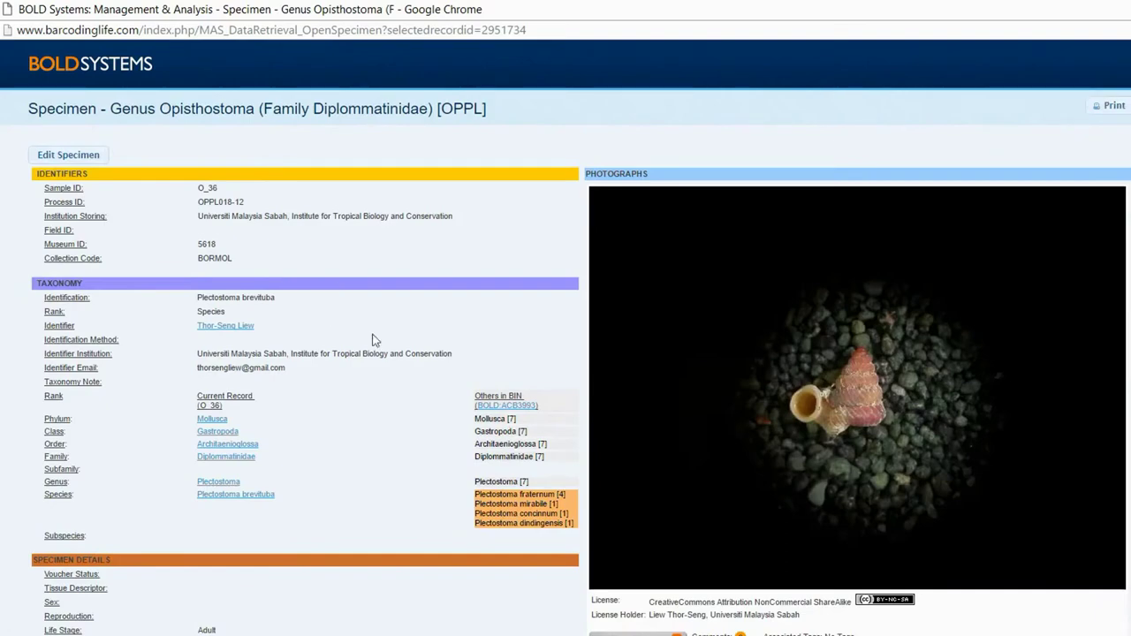
# Examine the taxonomy, photograph, geography and collection details of Plectostoma brevituba specimen O_36, and close its record
pyautogui.scroll(-4, 374, 341)
pyautogui.scroll(4, 392, 346)
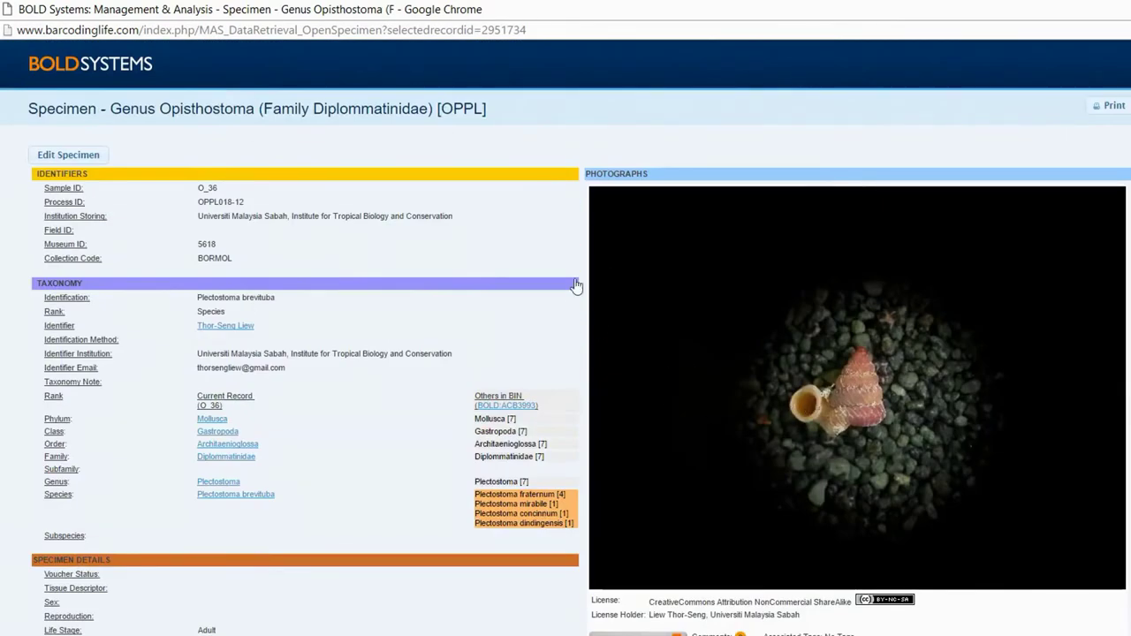
pyautogui.scroll(-2, 346, 397)
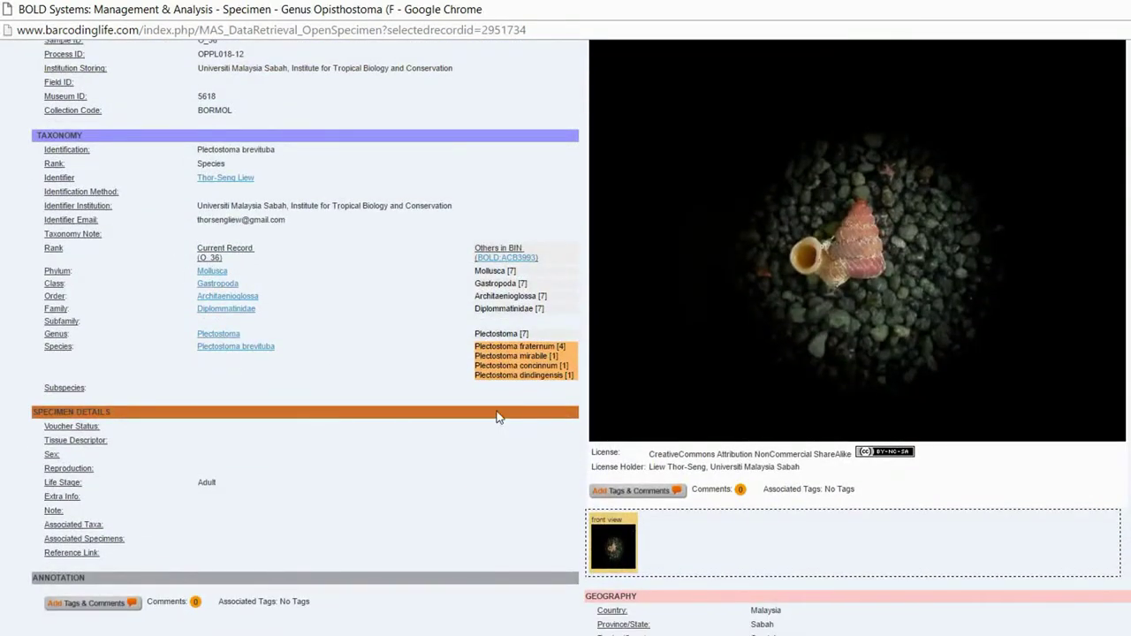
pyautogui.scroll(-5, 498, 416)
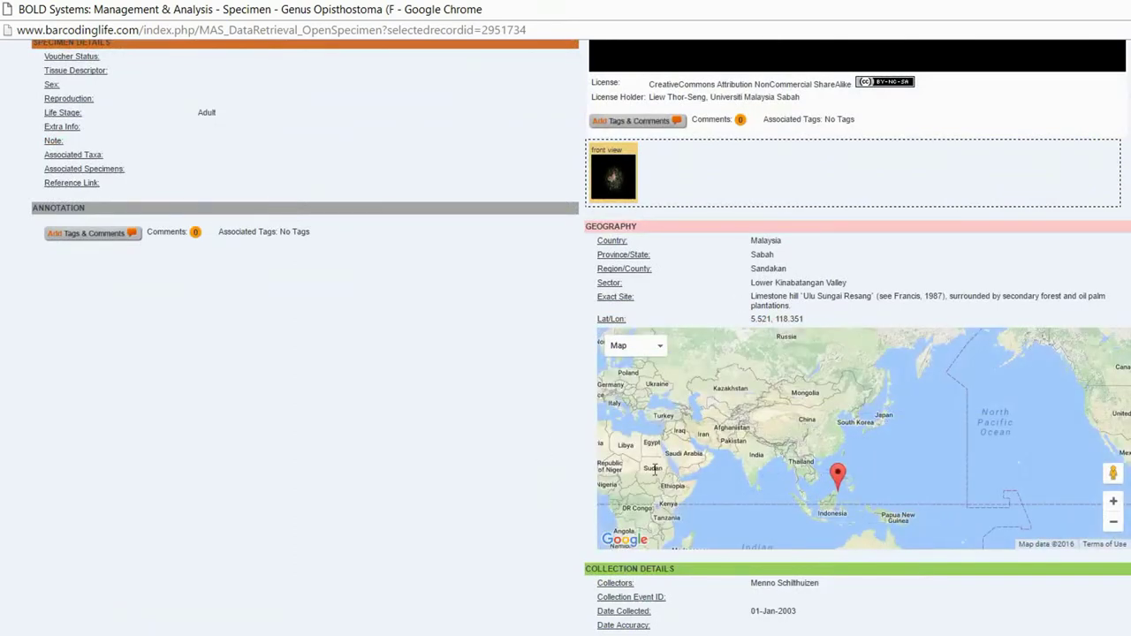
pyautogui.scroll(7, 380, 323)
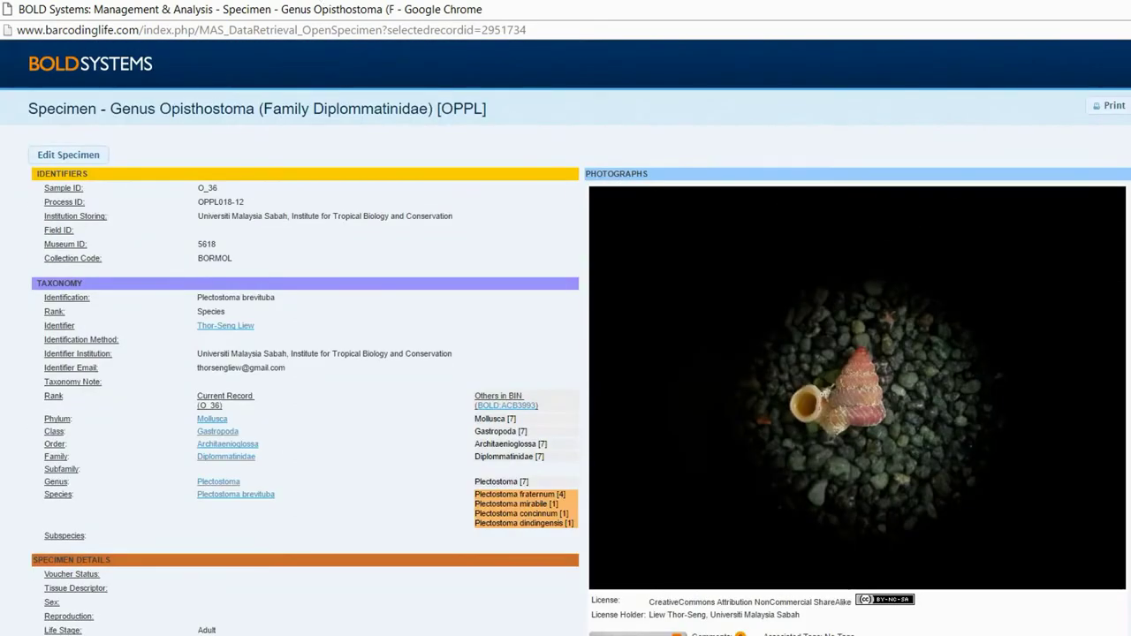
pyautogui.click(1124, 9)
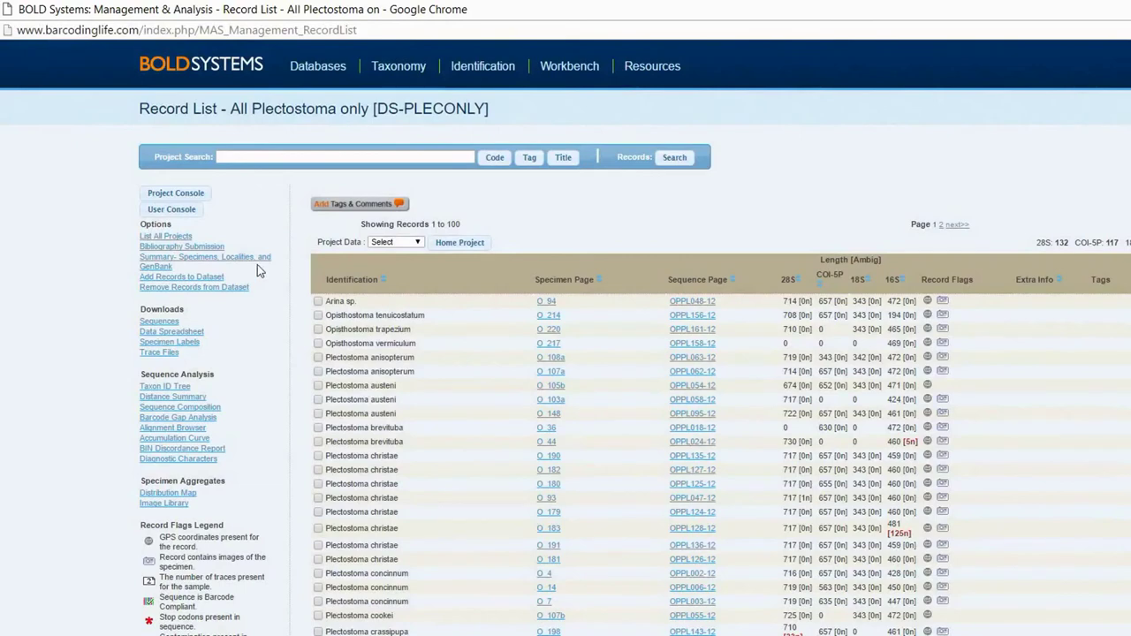
# Select several records in the All Plectostoma only list, including Plectostoma cookei O_107b, and open the Taxon ID Tree settings
pyautogui.click(318, 329)
pyautogui.click(318, 357)
pyautogui.click(318, 528)
pyautogui.click(319, 615)
pyautogui.click(146, 317)
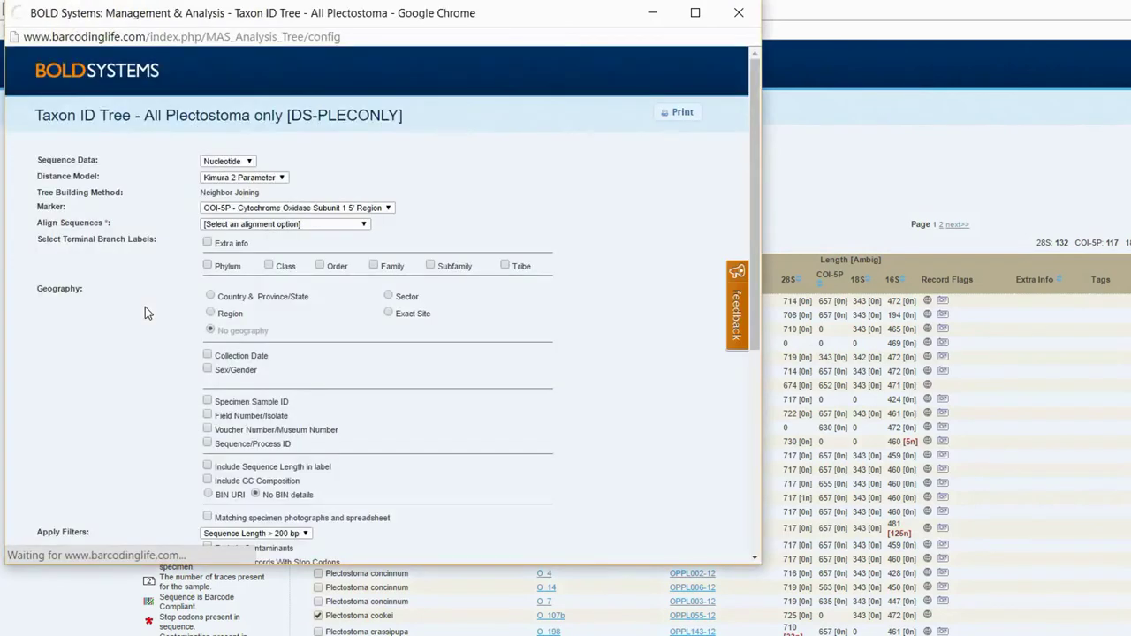
# Set the tree's sequence alignment option to None (use submitted alignment)
pyautogui.click(285, 224)
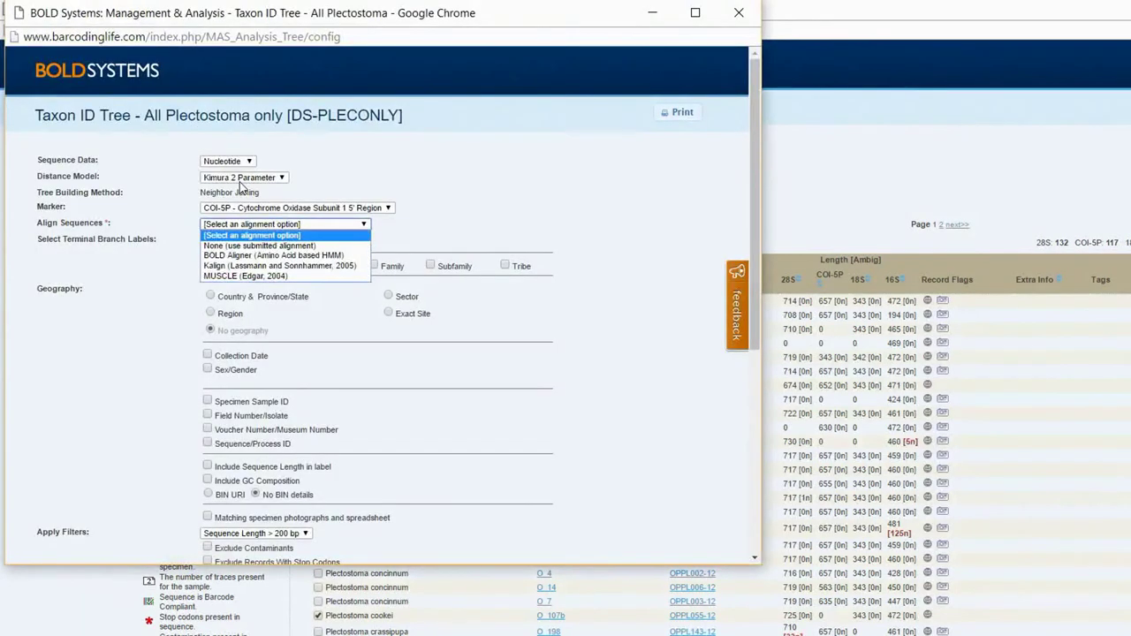
pyautogui.hotkey('alt', 'Down')
pyautogui.press('Down')
pyautogui.press('Return')
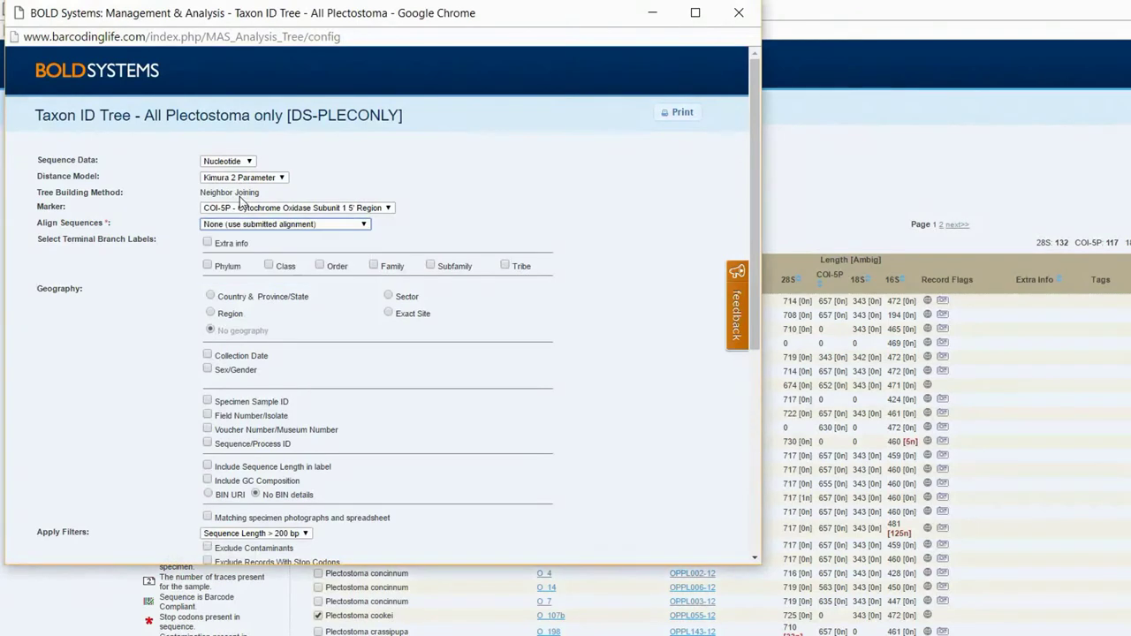
# Set the sequence alignment to MUSCLE (Edgar, 2004) and build the Taxon ID Tree for COI-5P
pyautogui.hotkey('alt', 'Down')
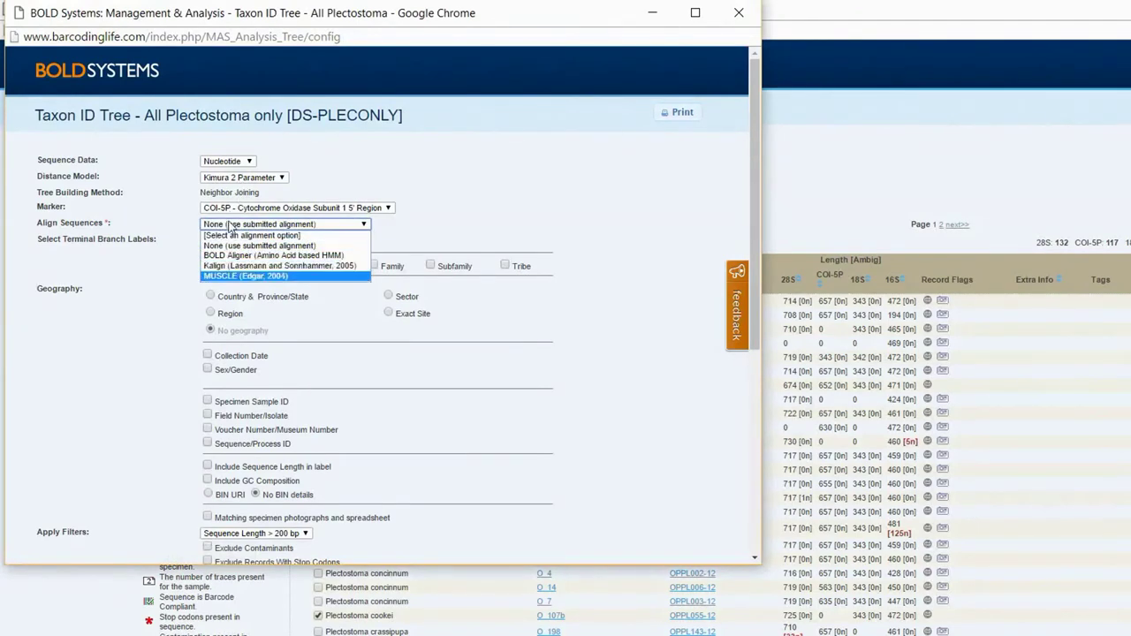
pyautogui.click(246, 276)
pyautogui.scroll(-4, 182, 338)
pyautogui.press('Return')
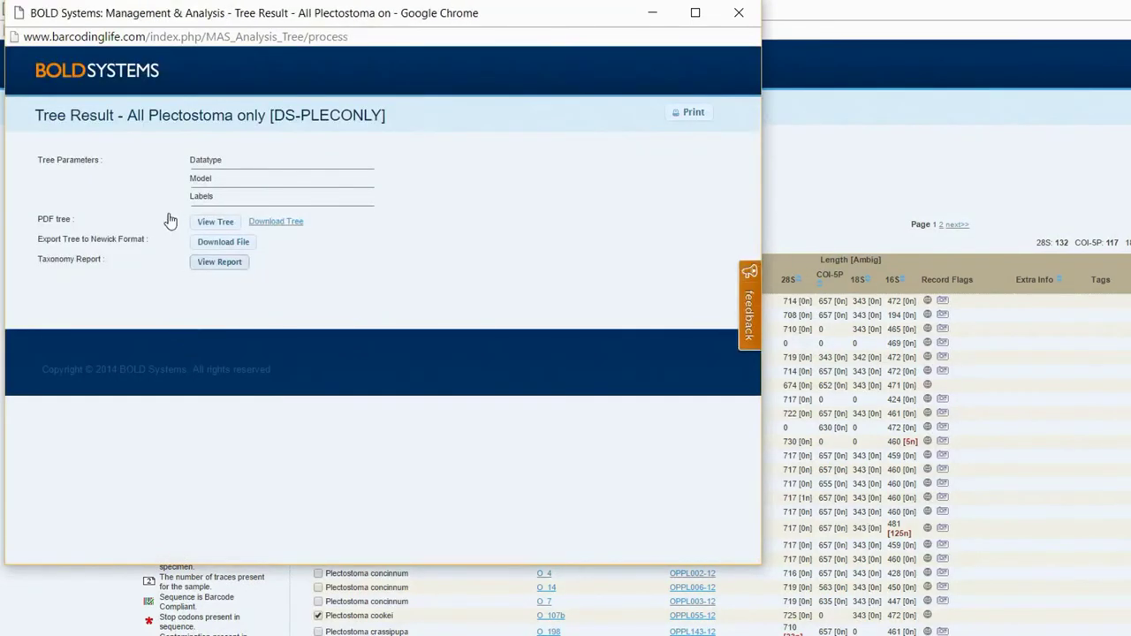
# Open the resulting PDF tree and examine its cover page and the branches of the selected Plectostoma specimens
pyautogui.click(199, 222)
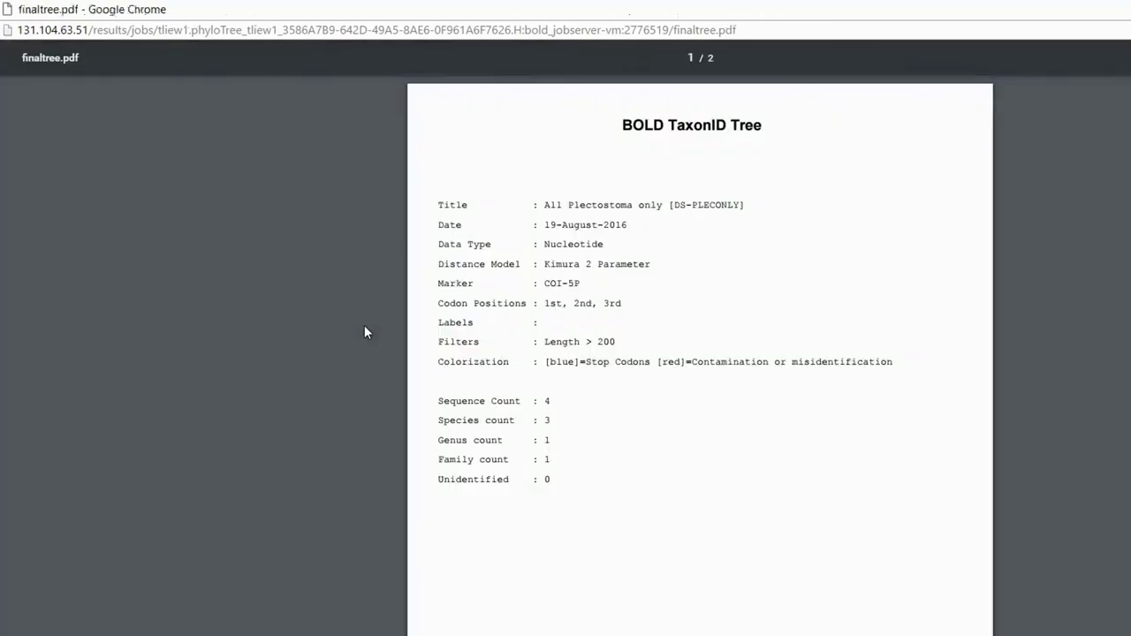
pyautogui.scroll(-10, 364, 332)
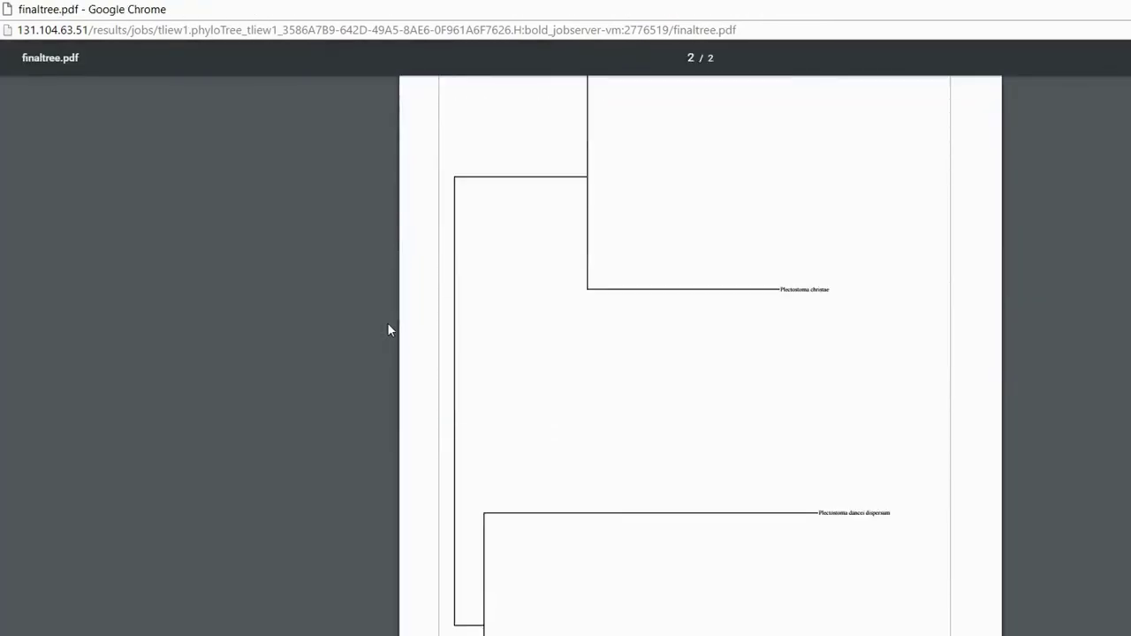
pyautogui.scroll(6, 387, 330)
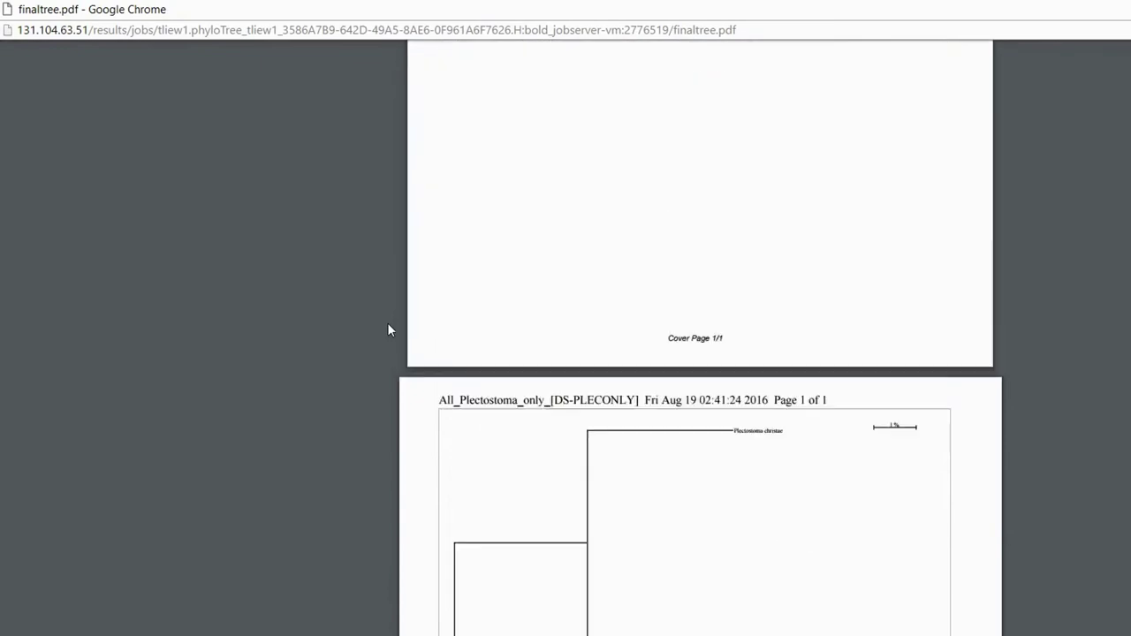
pyautogui.scroll(-3, 387, 330)
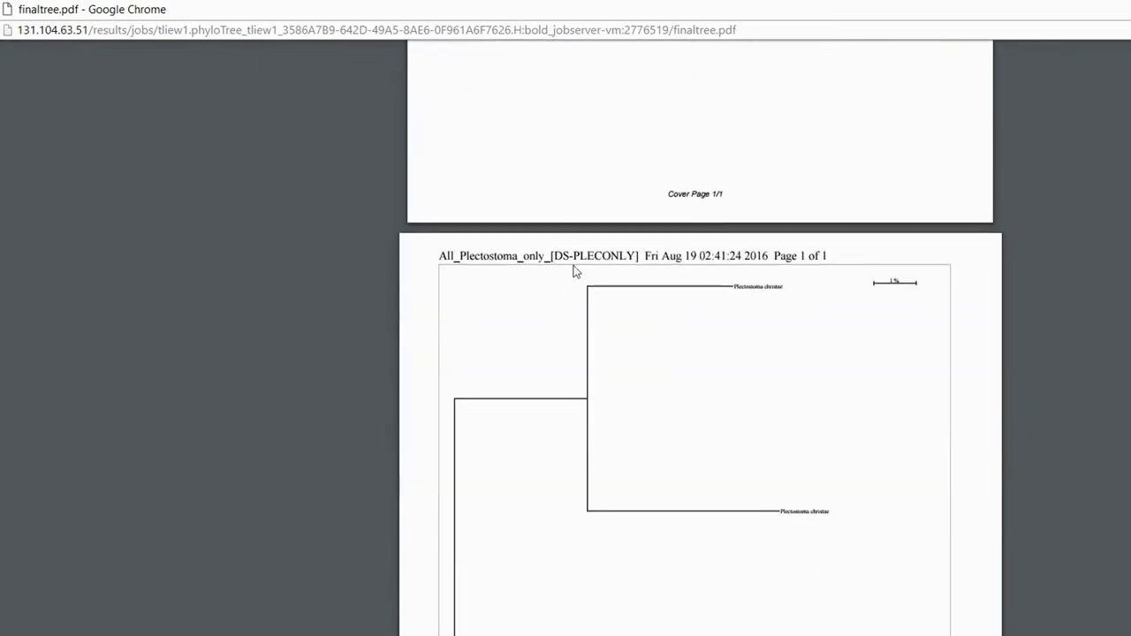
pyautogui.scroll(-3, 640, 433)
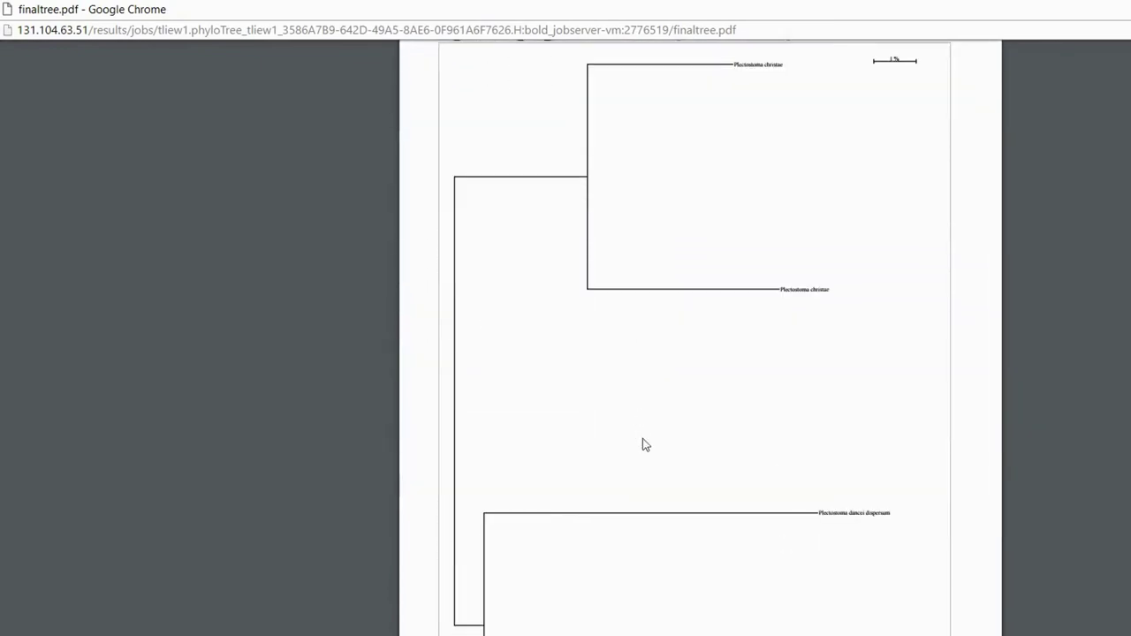